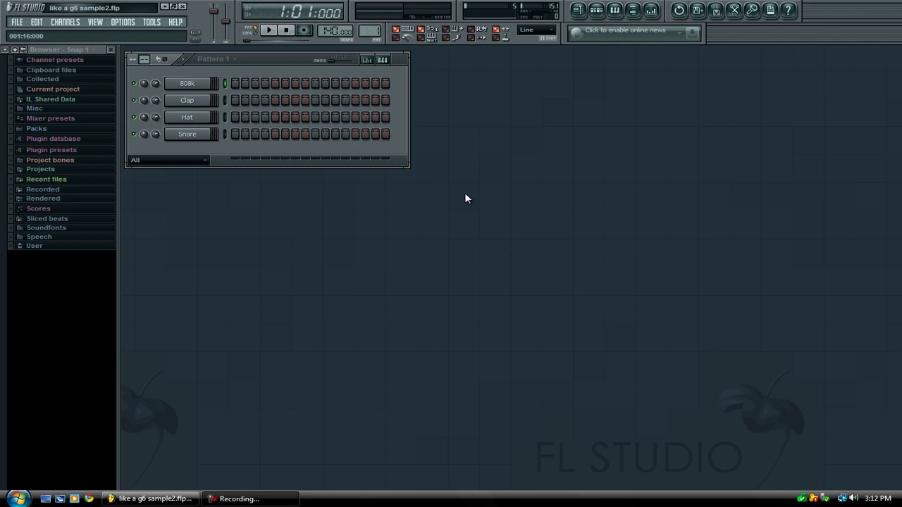
Route the 808k channel to mixer Insert 2, enable Cut itself and Porta, then close its settings.
click(187, 84)
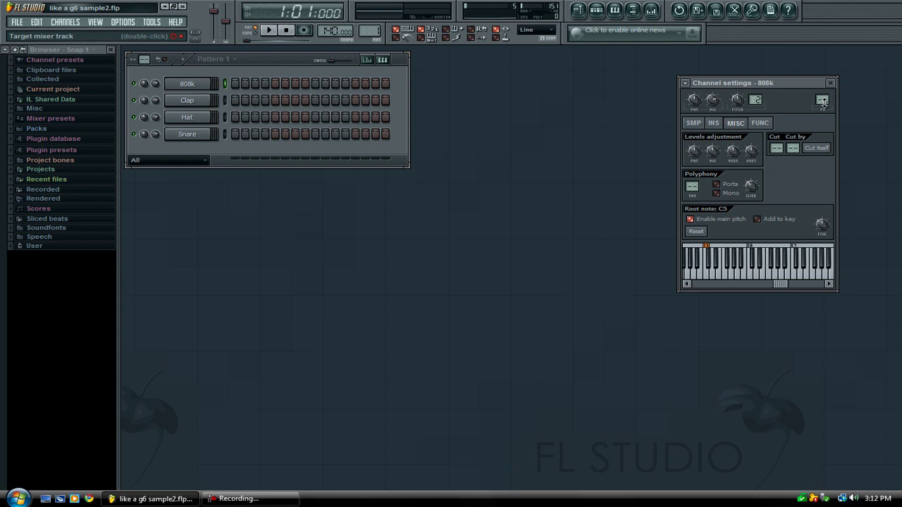
scroll(823, 100, up, 2)
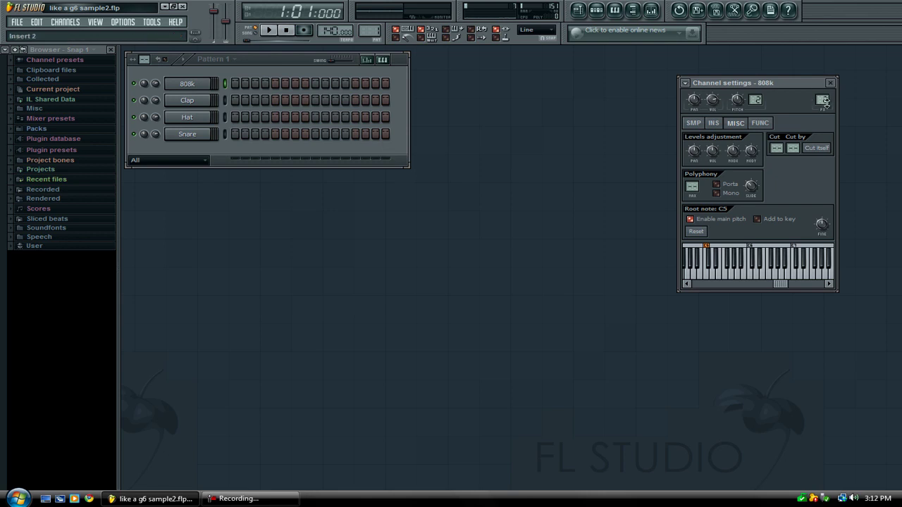
click(824, 152)
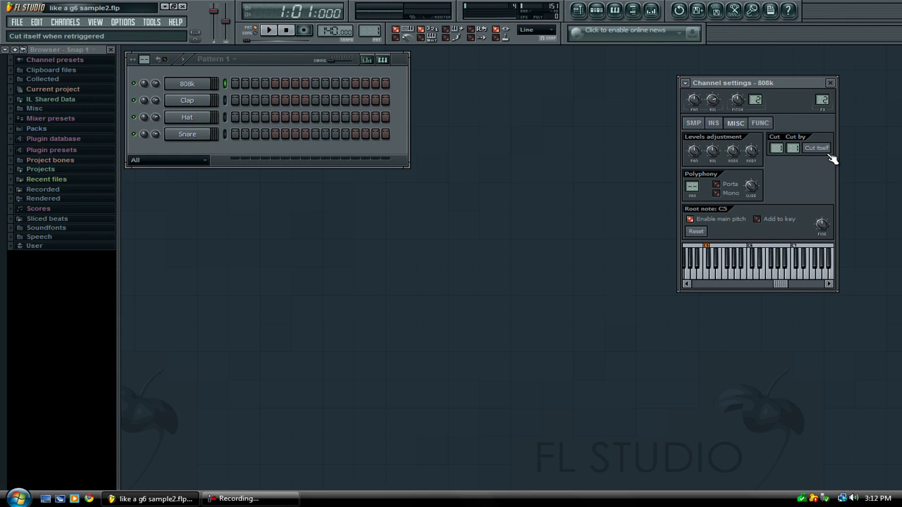
click(731, 185)
right_click(754, 189)
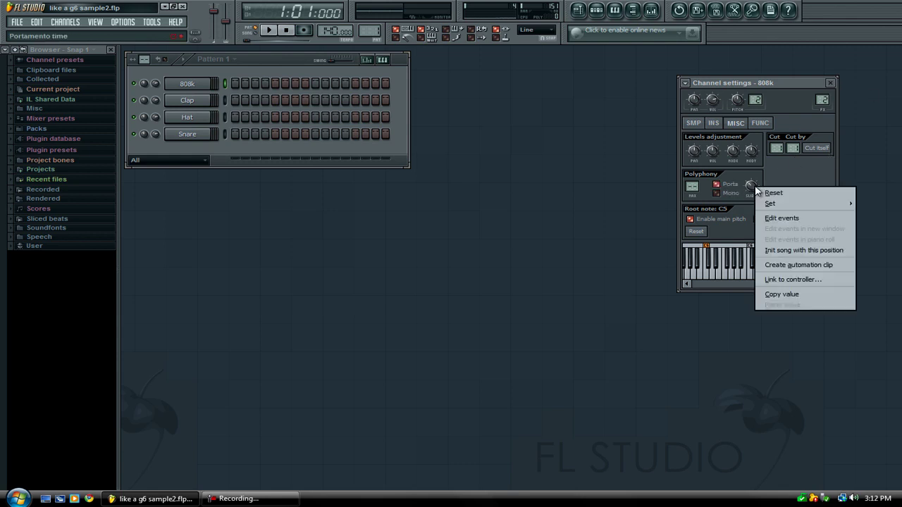
click(763, 191)
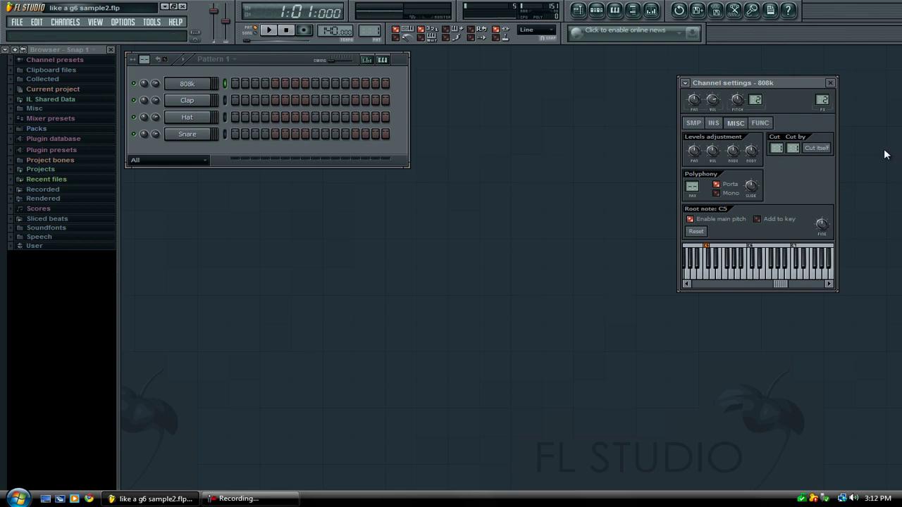
click(831, 82)
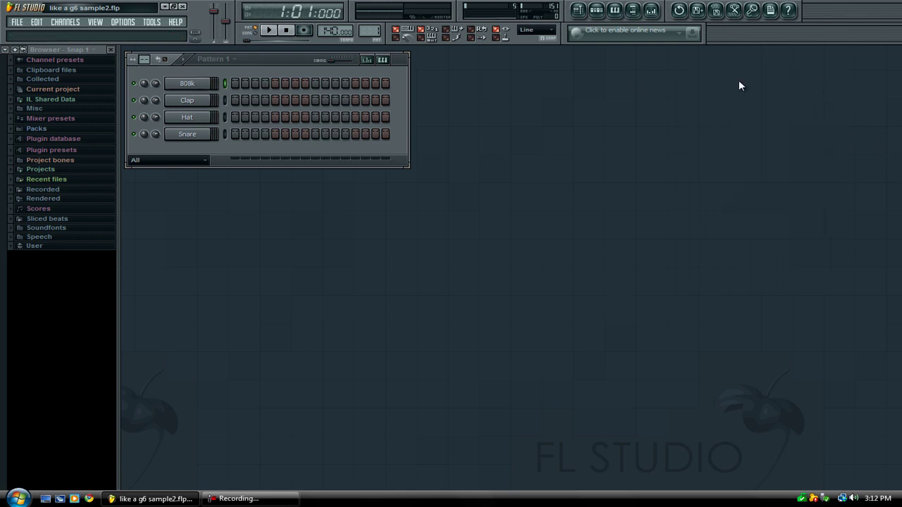
Open the mixer and load Fruity Fast Dist into Insert 2's first effect slot.
click(651, 10)
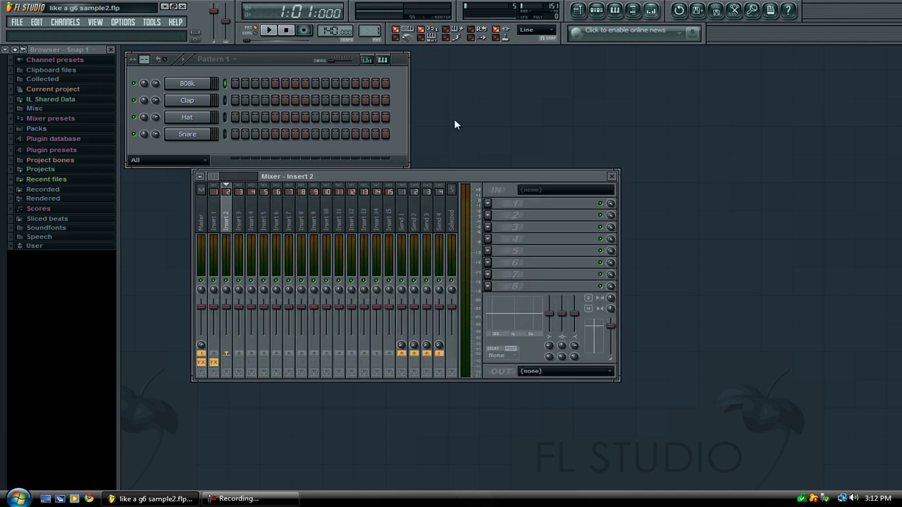
click(487, 203)
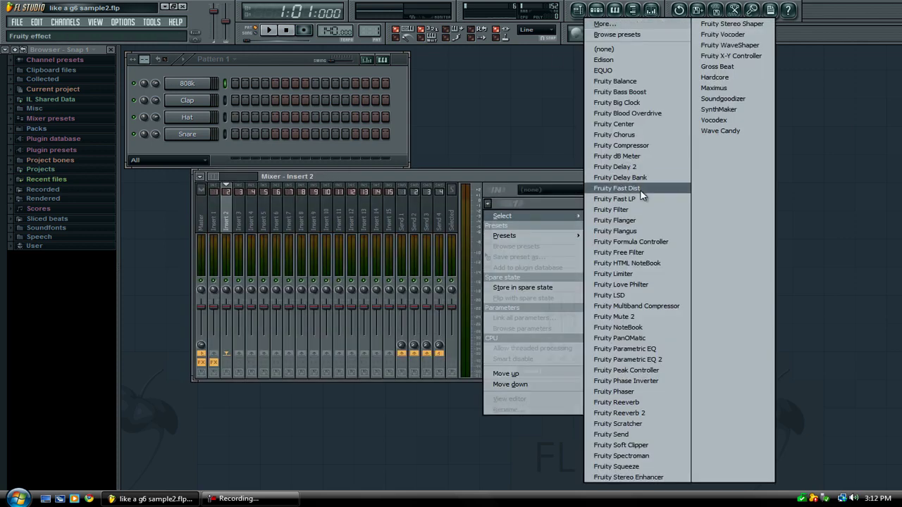
click(641, 191)
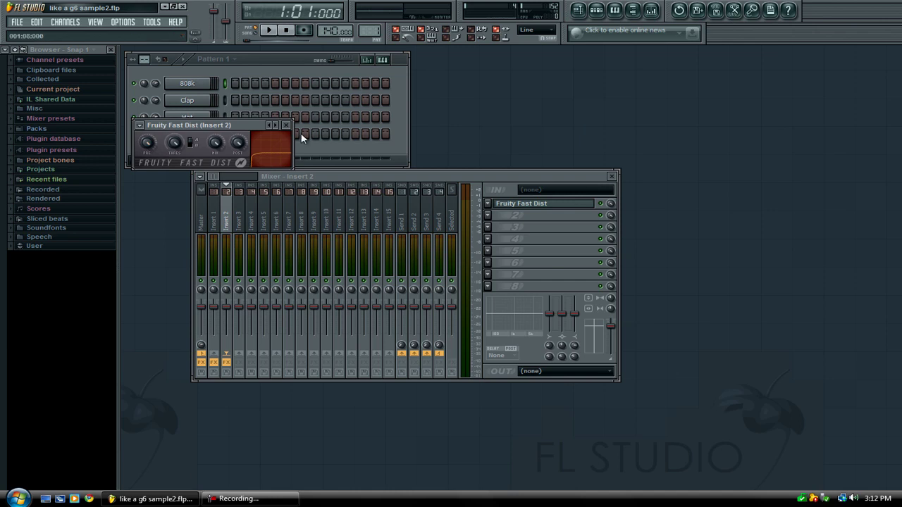
click(285, 125)
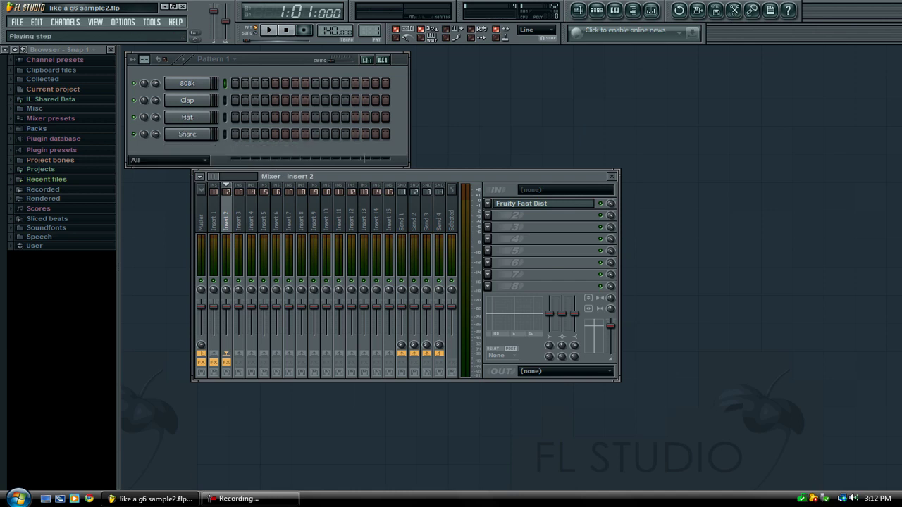
Load Fruity Parametric EQ 2 into Insert 2's second effect slot.
click(496, 223)
mouse_move(522, 227)
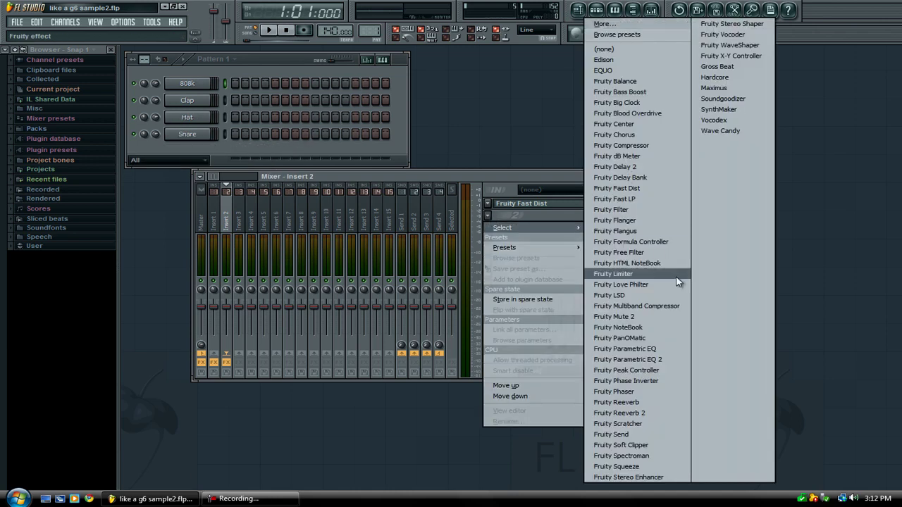
click(670, 360)
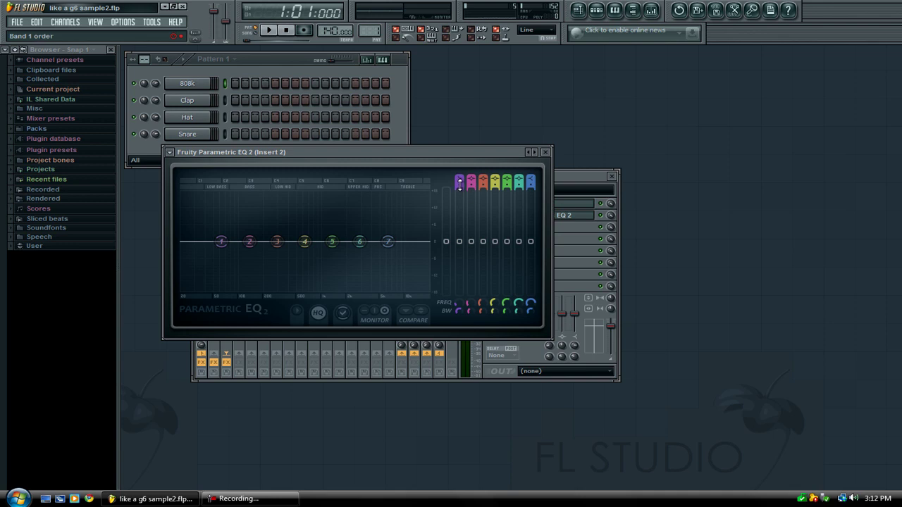
Steepen the EQ low cut, move it to about 199 Hz, and dip band 6 near 3 kHz.
mouse_move(460, 184)
mouse_down()
mouse_move(451, 266)
mouse_move(468, 137)
mouse_move(462, 192)
mouse_up()
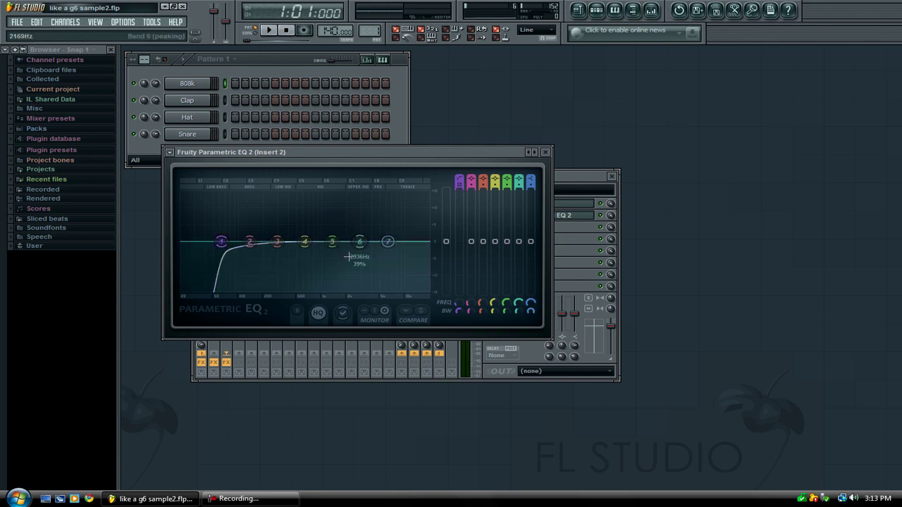
drag(223, 247, 284, 286)
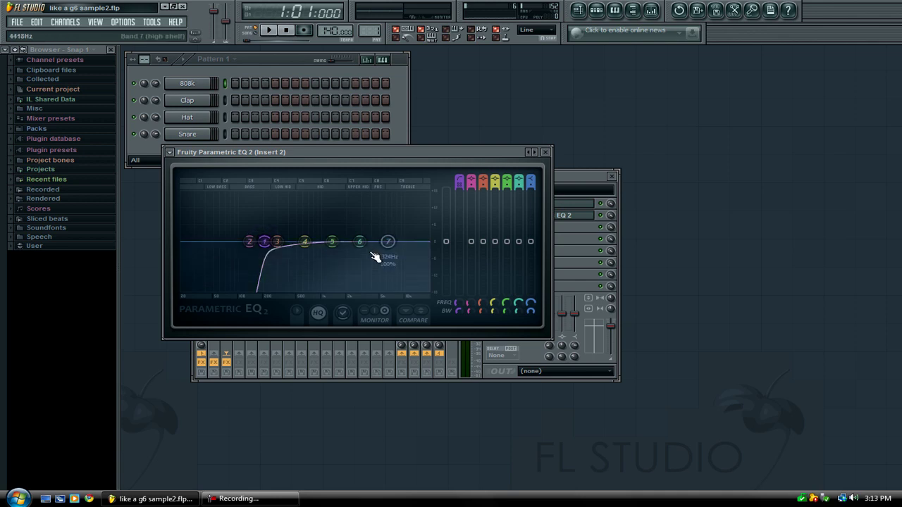
drag(365, 245, 368, 257)
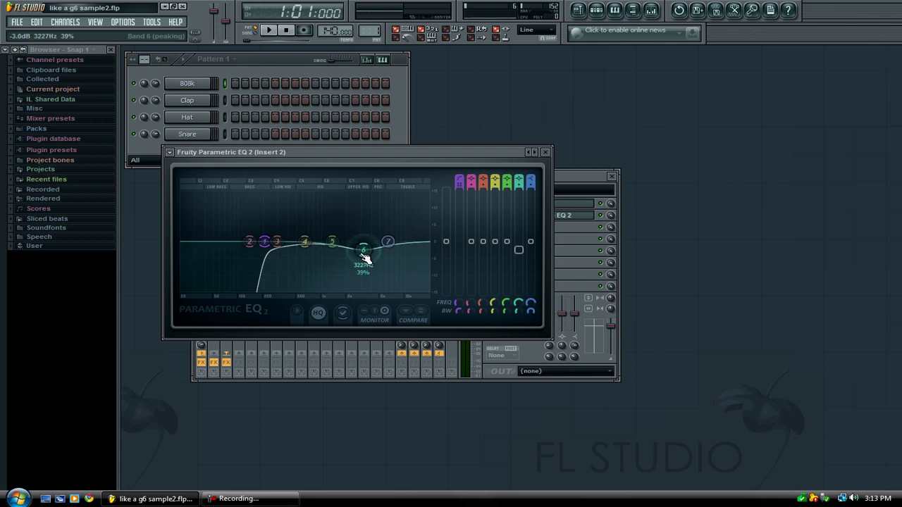
click(545, 153)
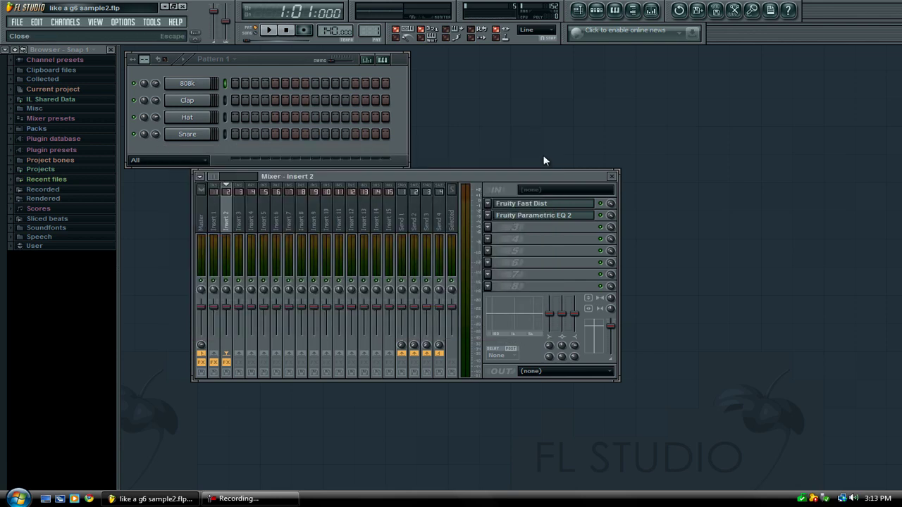
Load EQUO into Insert 2's third effect slot.
click(487, 230)
mouse_move(545, 243)
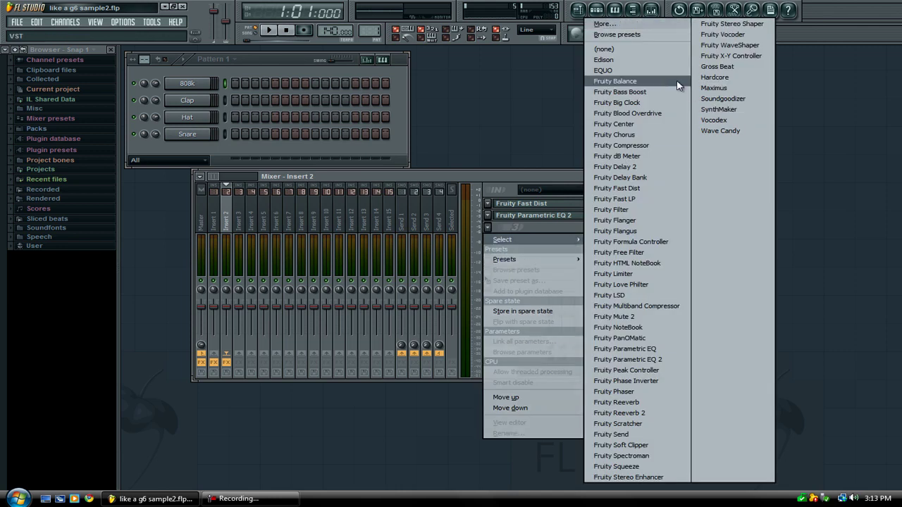
click(634, 71)
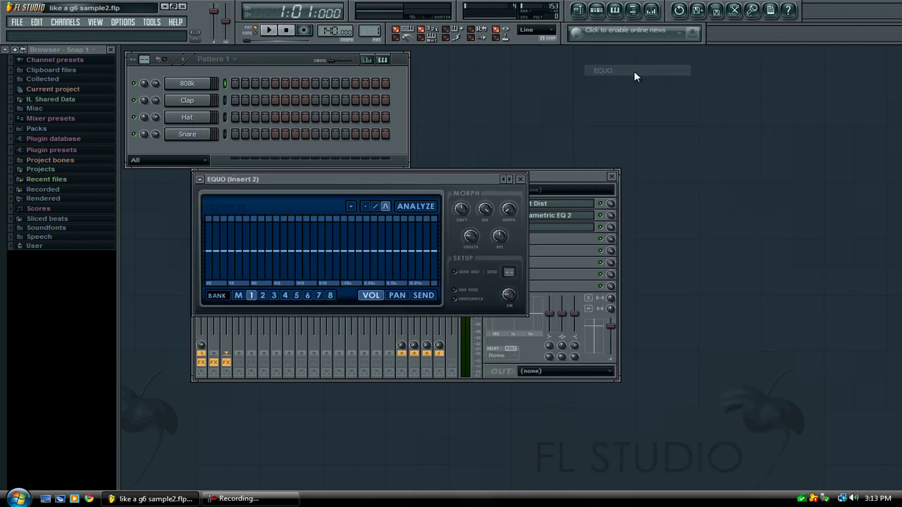
Apply EQUO's Stereo separation preset and close the plugin window.
click(201, 179)
mouse_move(232, 209)
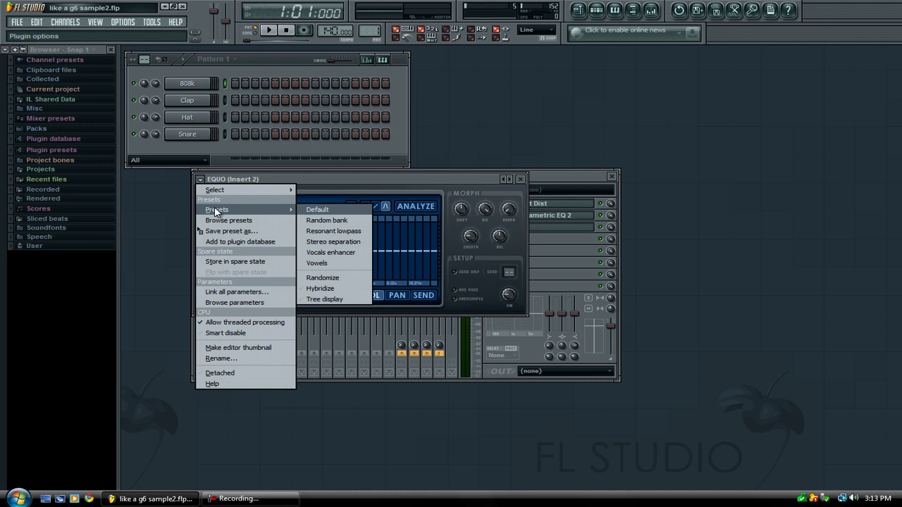
click(329, 243)
click(520, 179)
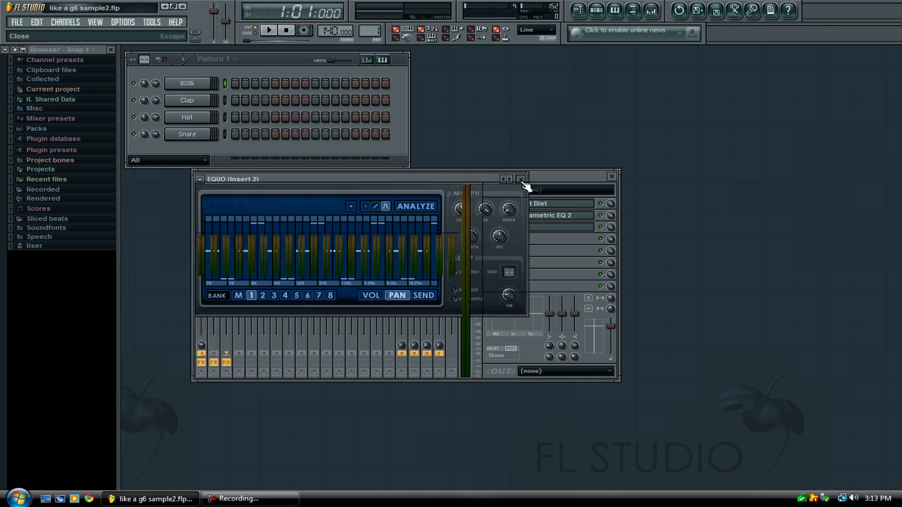
Load Fruity Reeverb into the fourth slot and turn its Reverb level down to about 6%.
click(489, 240)
mouse_move(539, 252)
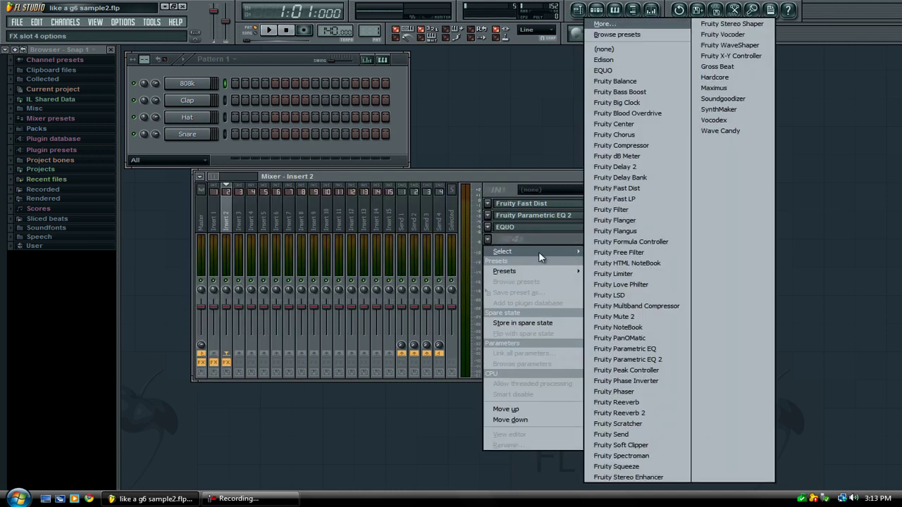
click(615, 402)
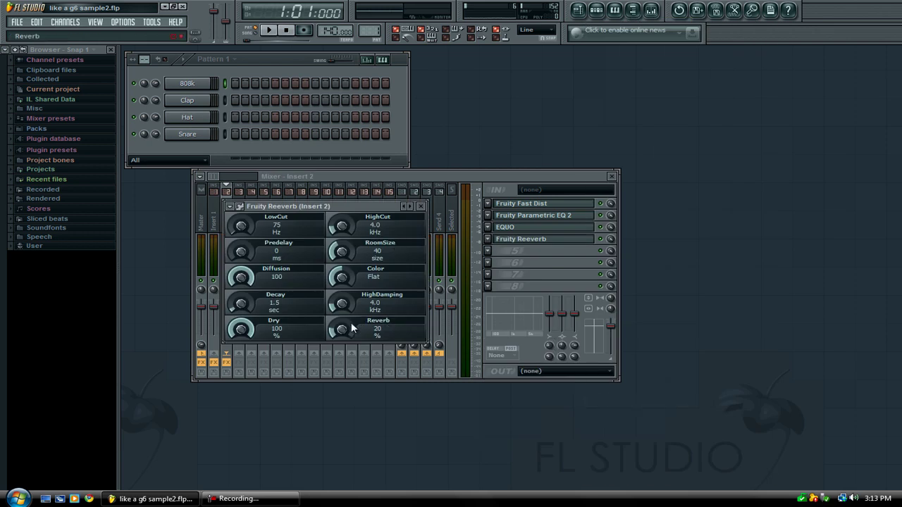
drag(342, 329, 337, 349)
Set the tempo to 126 BPM and open the 808k piano roll, scrolled up an octave.
scroll(333, 33, down, 1)
drag(332, 34, 336, 65)
right_click(216, 82)
click(224, 84)
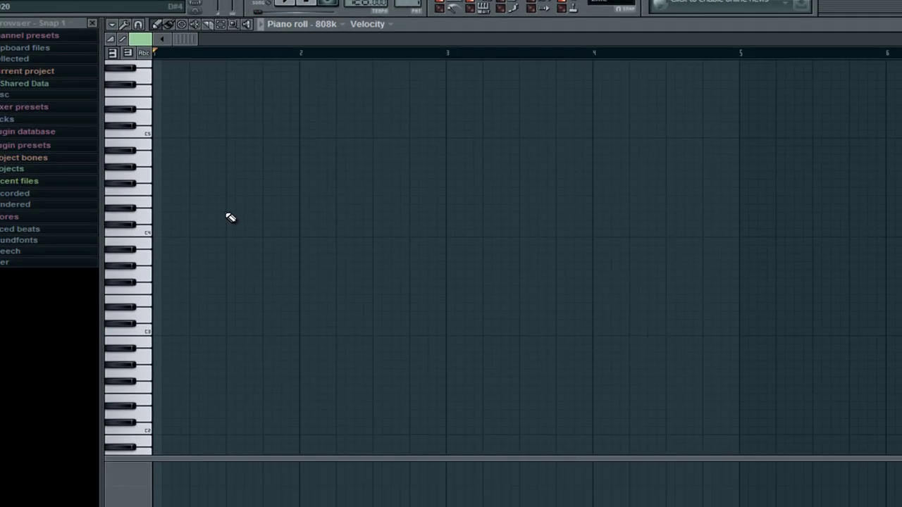
scroll(235, 223, up, 5)
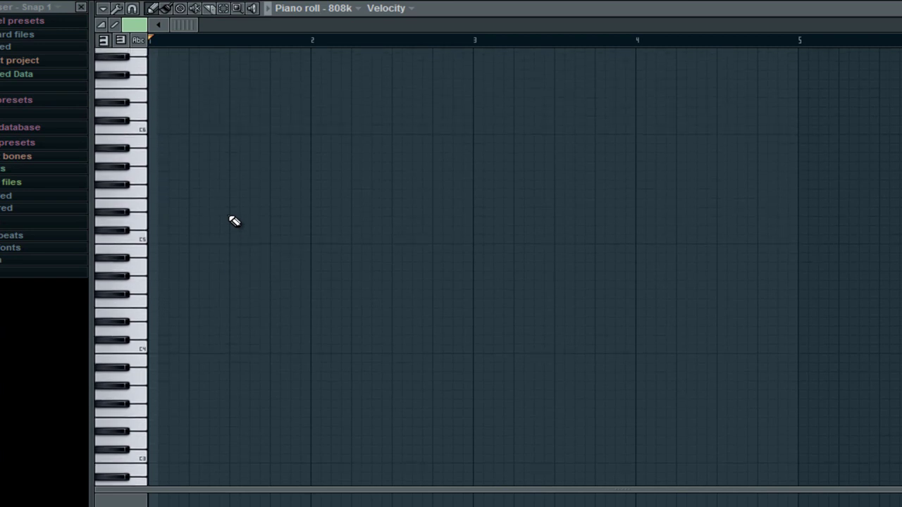
scroll(234, 220, up, 1)
scroll(257, 226, up, 1)
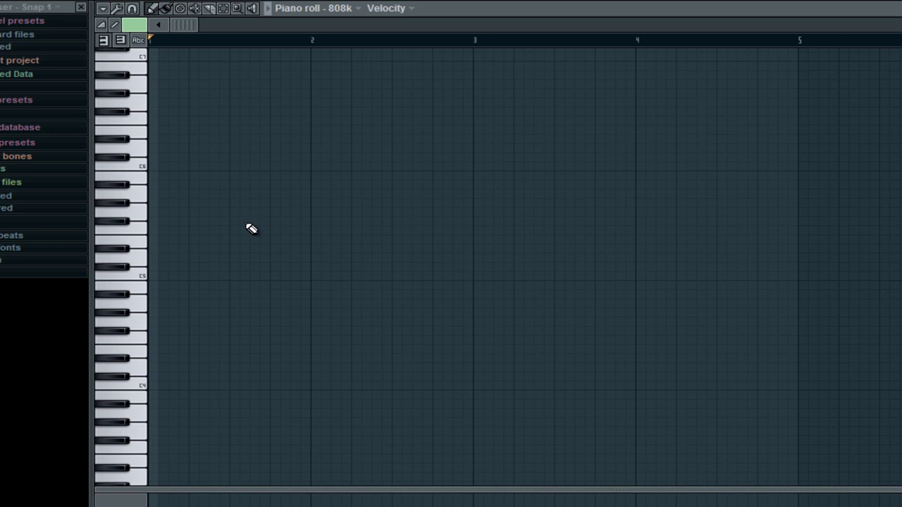
scroll(252, 229, up, 1)
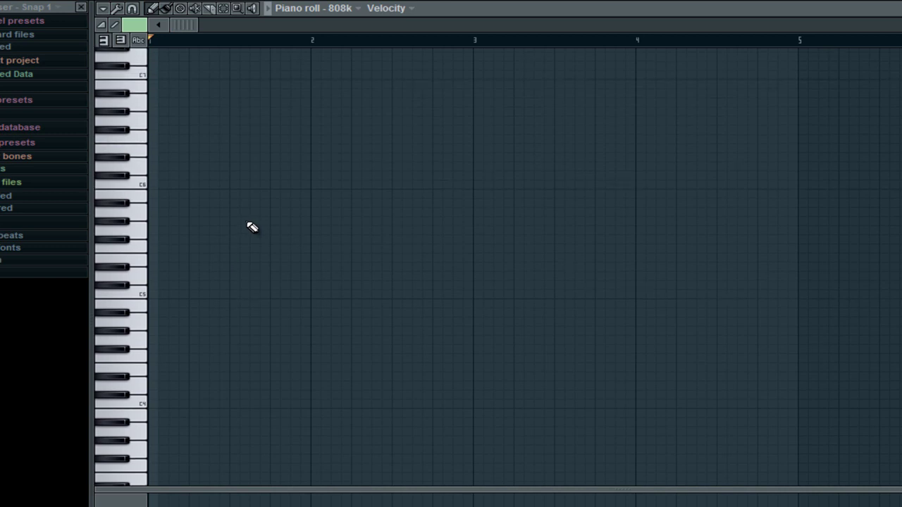
Place three A-flat notes, a high A-flat before bar 2, and an E-flat at bar 2.
click(156, 223)
click(192, 221)
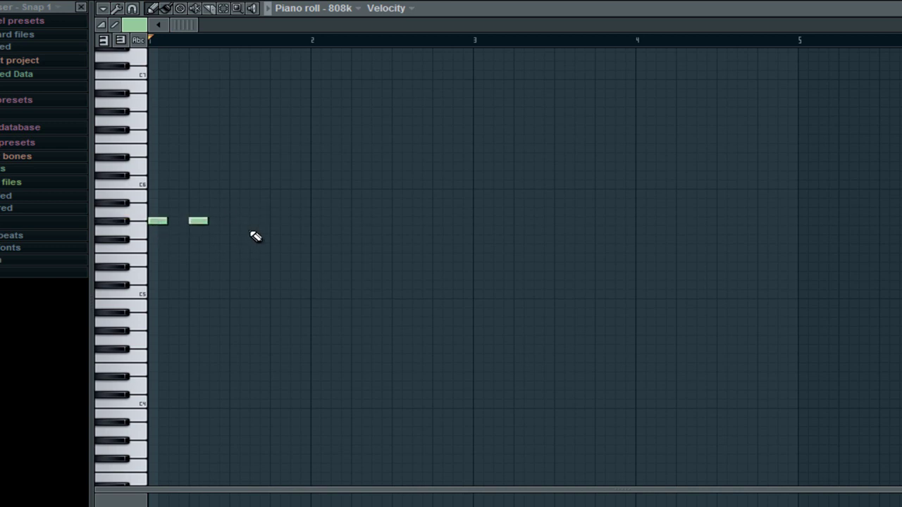
click(232, 221)
scroll(289, 120, up, 3)
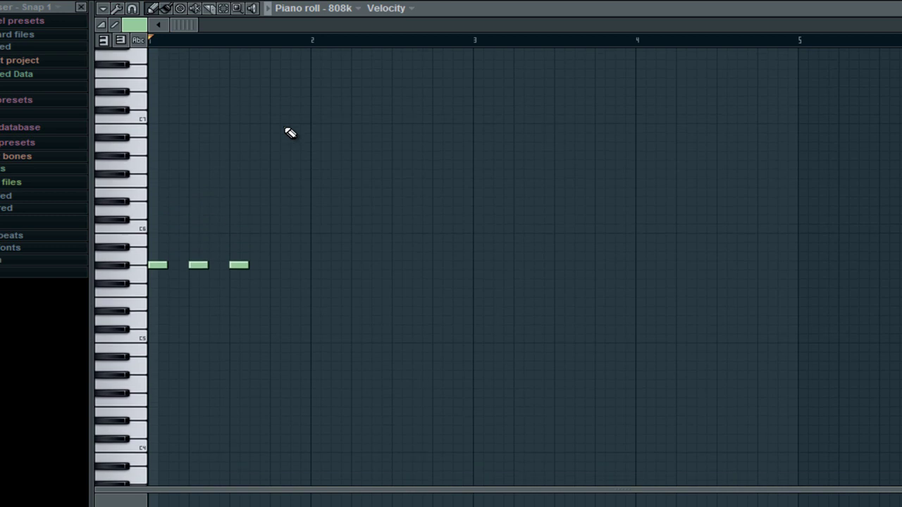
scroll(286, 127, up, 1)
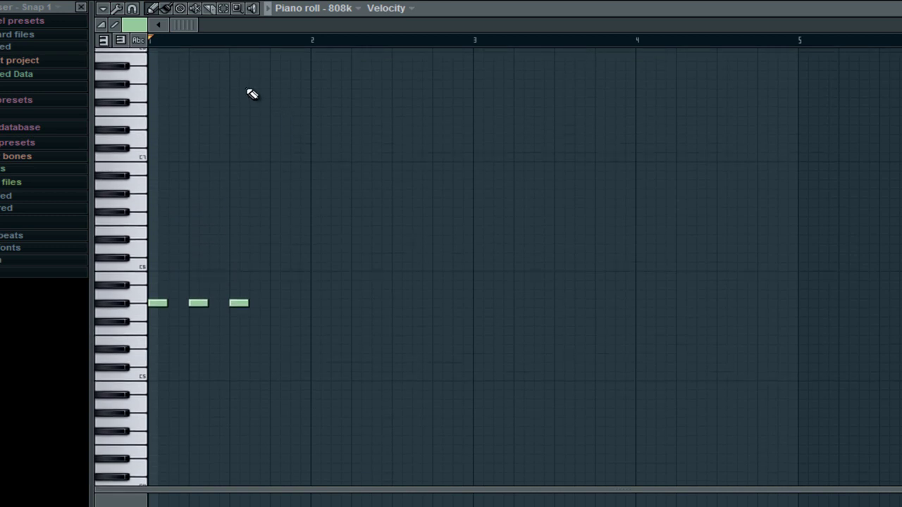
click(270, 85)
click(313, 175)
right_click(321, 176)
click(313, 240)
drag(279, 84, 279, 193)
Add four E notes and a closing E-flat across bar 2, then play the melody back.
click(350, 230)
click(370, 230)
drag(371, 229, 380, 229)
click(410, 230)
click(442, 230)
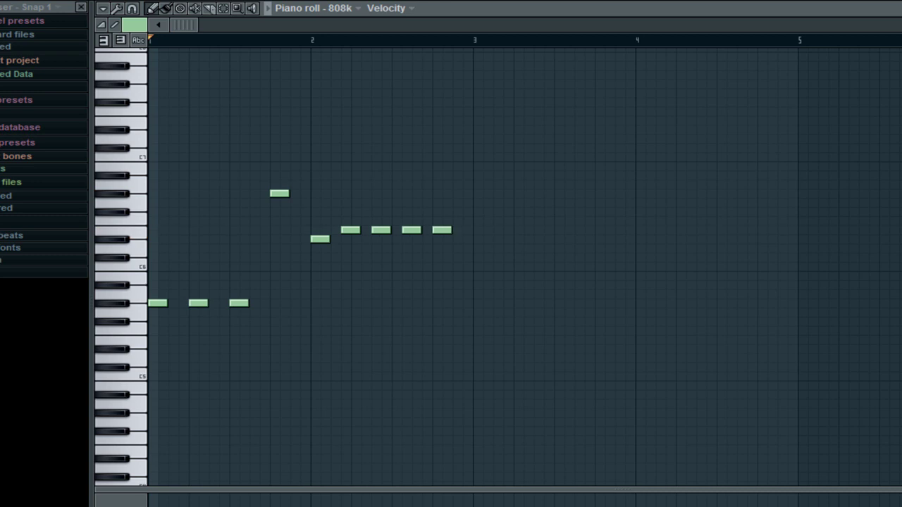
click(463, 239)
key(space)
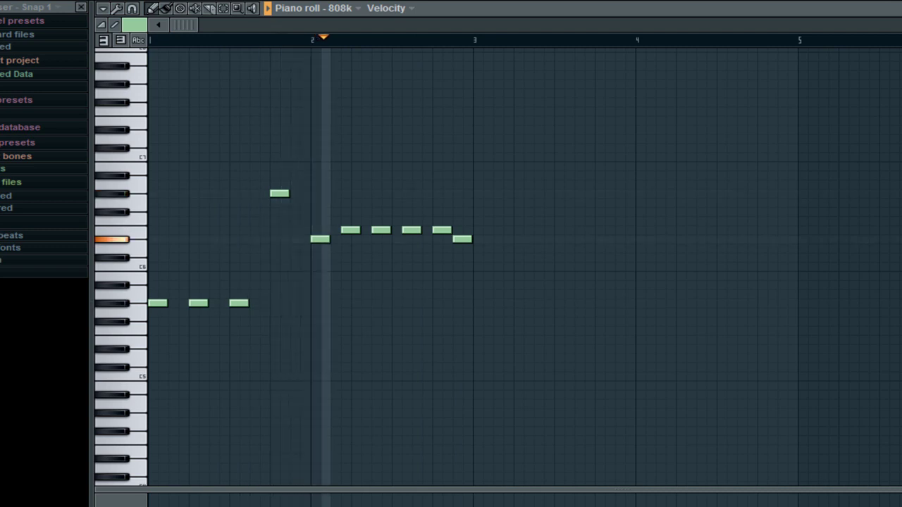
key(space)
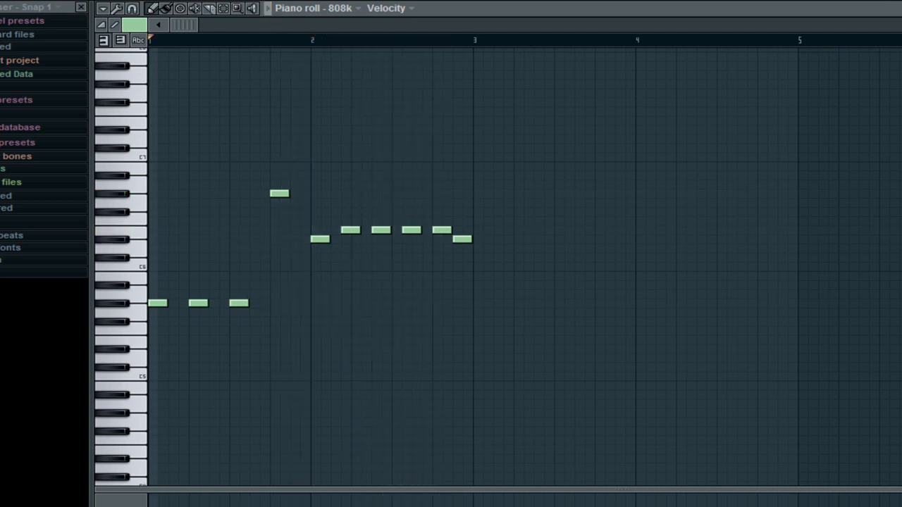